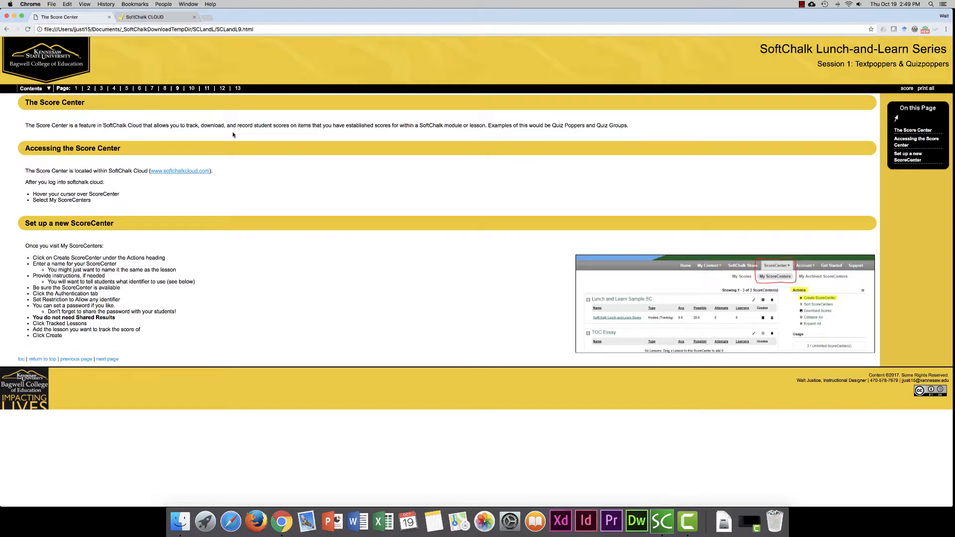
- Switch to the SoftChalk Cloud site, open My ScoreCenters and start a new ScoreCenter
{"action": "left_click", "coordinate": [159, 20]}
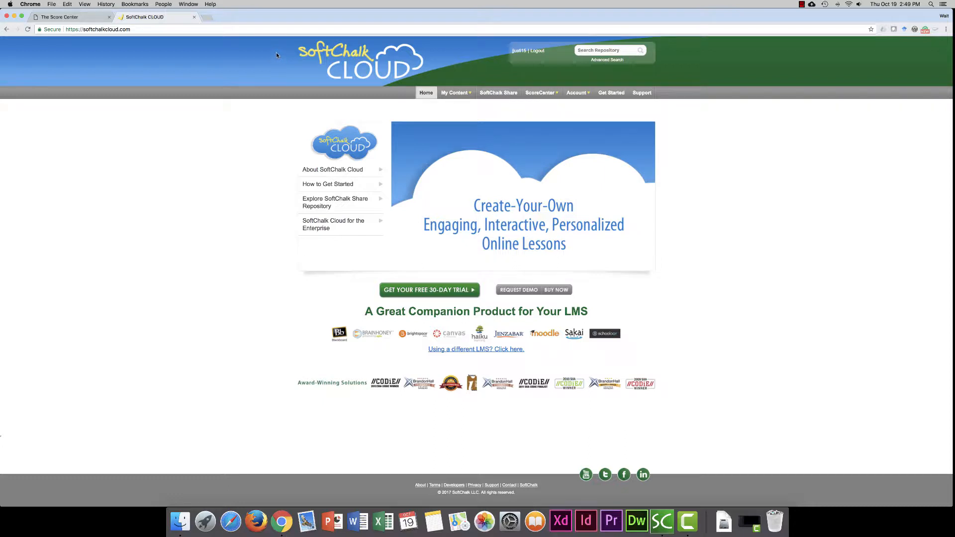
{"action": "mouse_move", "coordinate": [458, 94]}
{"action": "mouse_move", "coordinate": [544, 95]}
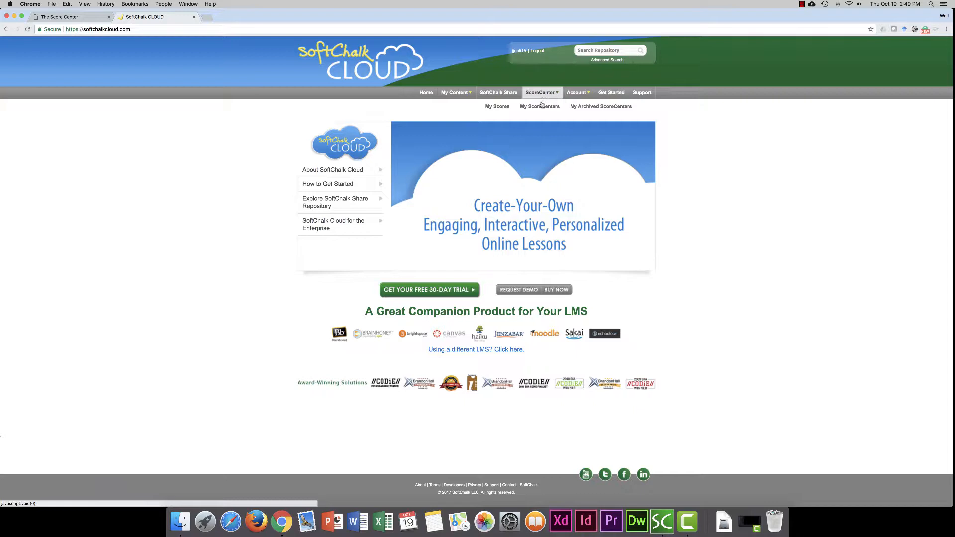
{"action": "left_click", "coordinate": [531, 107]}
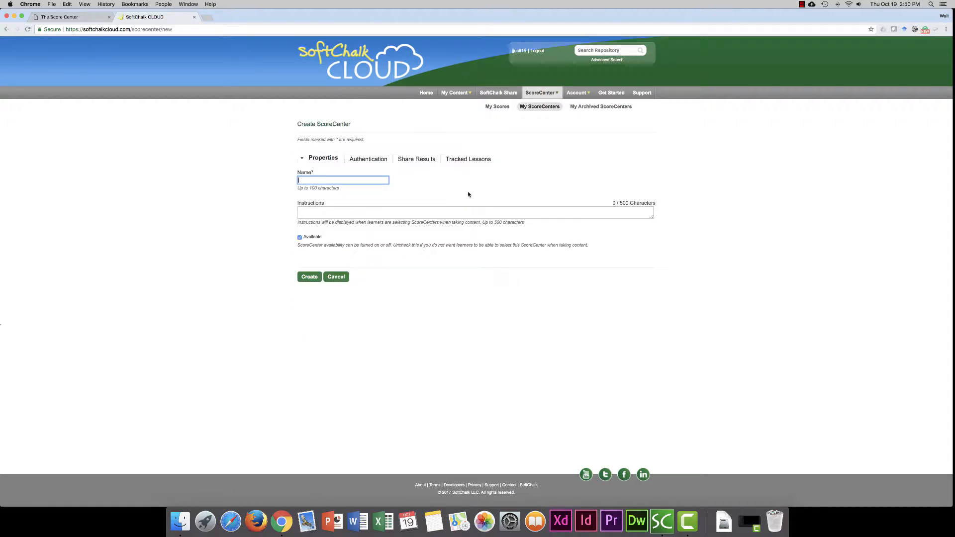
- Name the ScoreCenter "Sample SoftChalk Video" and enter instructions telling learners to work through the module and answer all the quiz questions
{"action": "type", "text": "Sample SoftChalk Video"}
{"action": "left_click", "coordinate": [311, 211]}
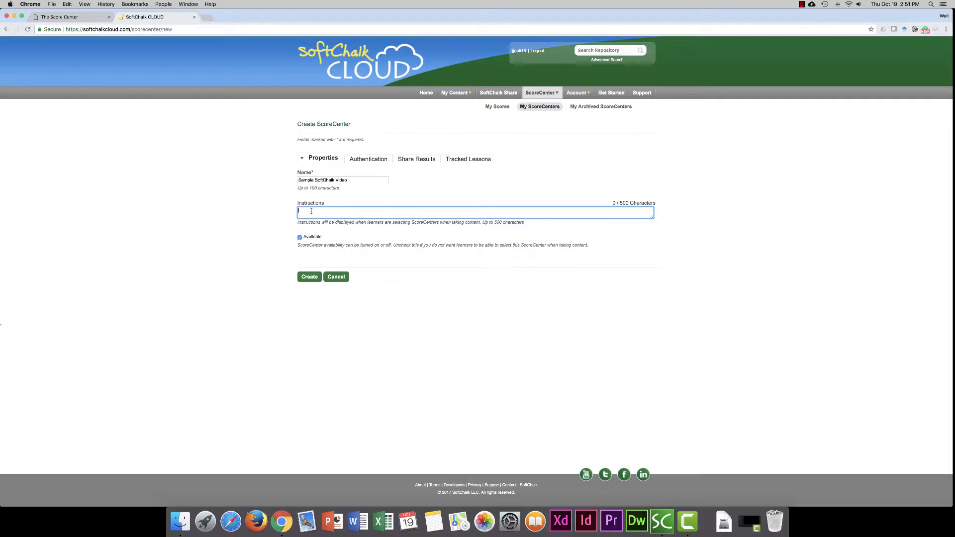
{"action": "type", "text": "PLease work through the mooule and answersall questions an the quizzes."}
{"action": "key", "text": "BackSpace"}
{"action": "type", "text": "l"}
{"action": "key", "text": "BackSpace"}
{"action": "key", "text": "BackSpace"}
{"action": "key", "text": "BackSpace"}
{"action": "type", "text": "odu"}
- Set the ScoreCenter's user authentication restriction to "Allow any identifier"
{"action": "left_click", "coordinate": [368, 159]}
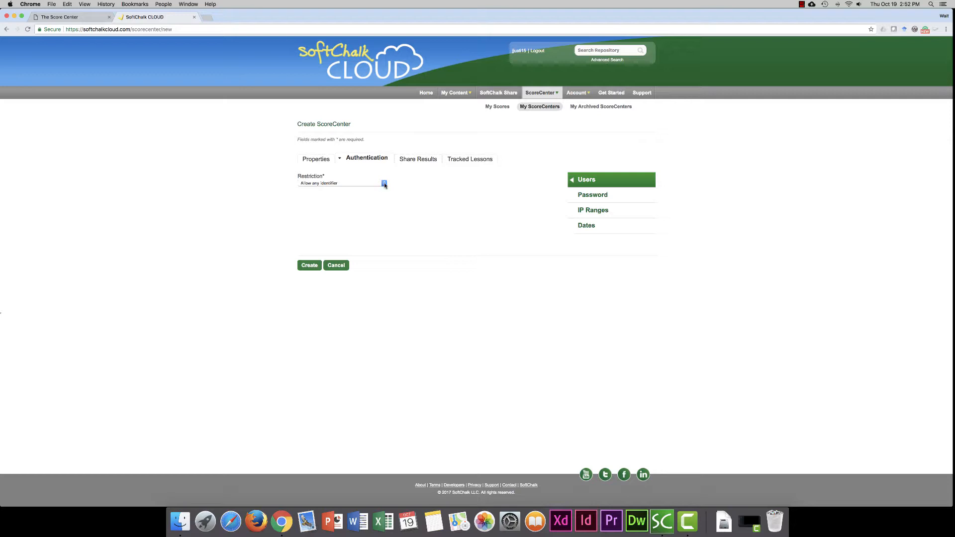
{"action": "left_click", "coordinate": [385, 184]}
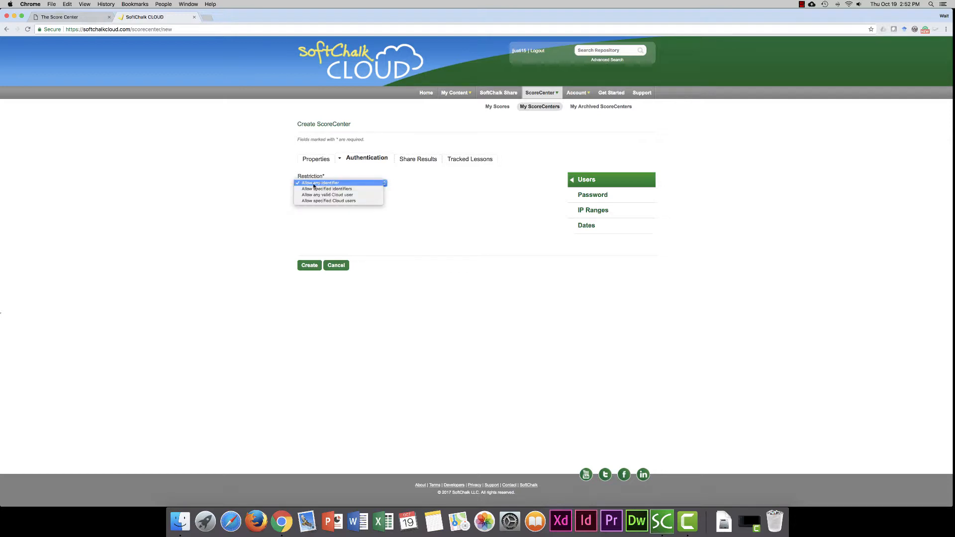
{"action": "left_click", "coordinate": [334, 185]}
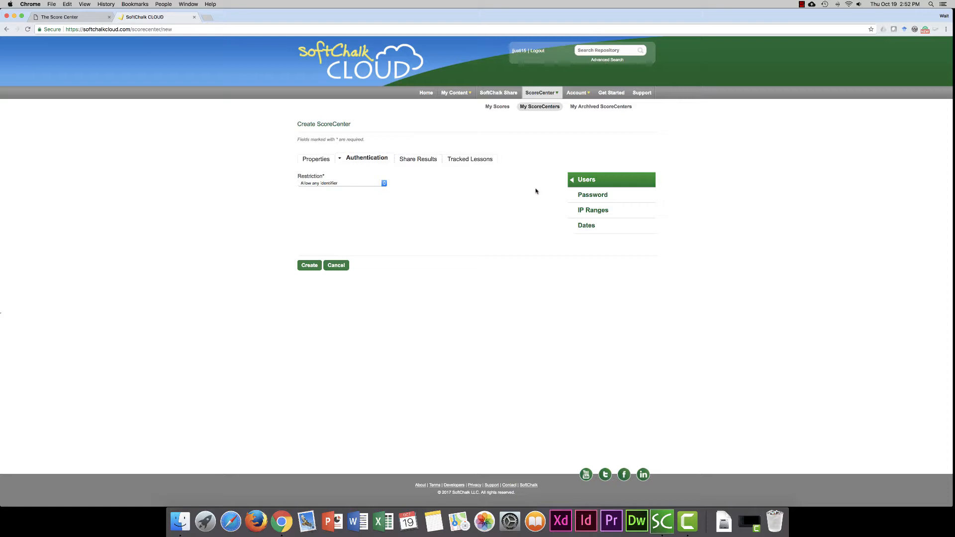
- Review the password, IP range and date restriction options and the settings for sharing results with other users
{"action": "left_click", "coordinate": [593, 196]}
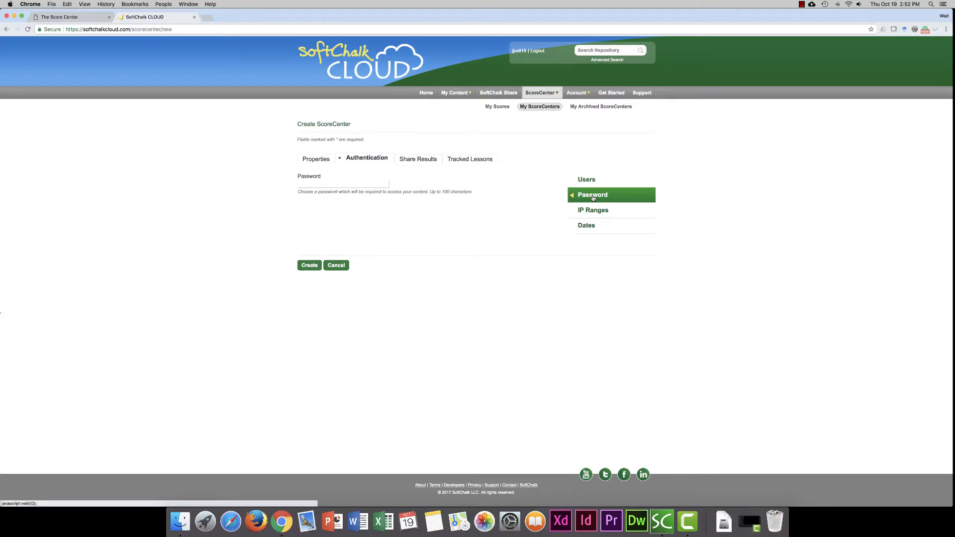
{"action": "left_click", "coordinate": [597, 211]}
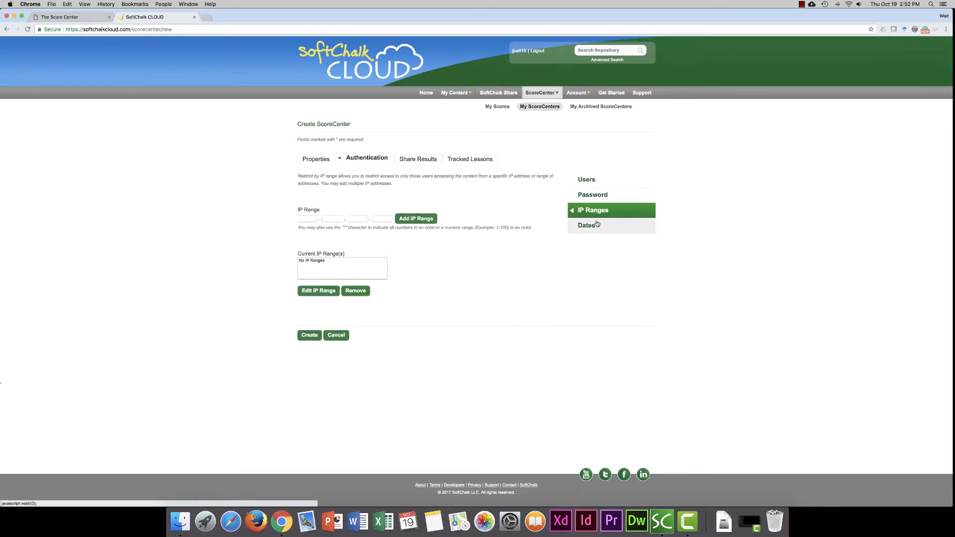
{"action": "left_click", "coordinate": [591, 226]}
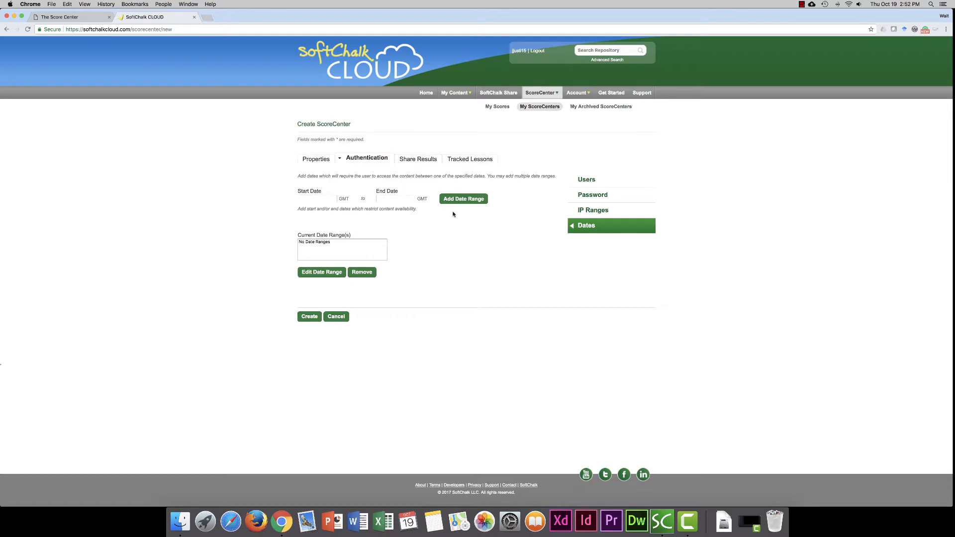
{"action": "left_click", "coordinate": [416, 160]}
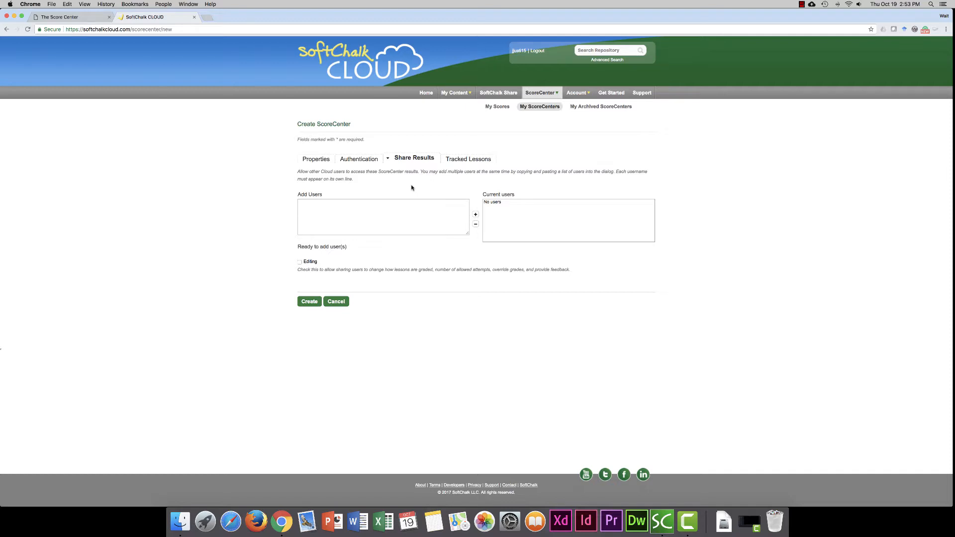
- Add the "SoftChalk Lunch-and-Learn Series" lesson to the tracked lessons and create the ScoreCenter
{"action": "left_click", "coordinate": [470, 161]}
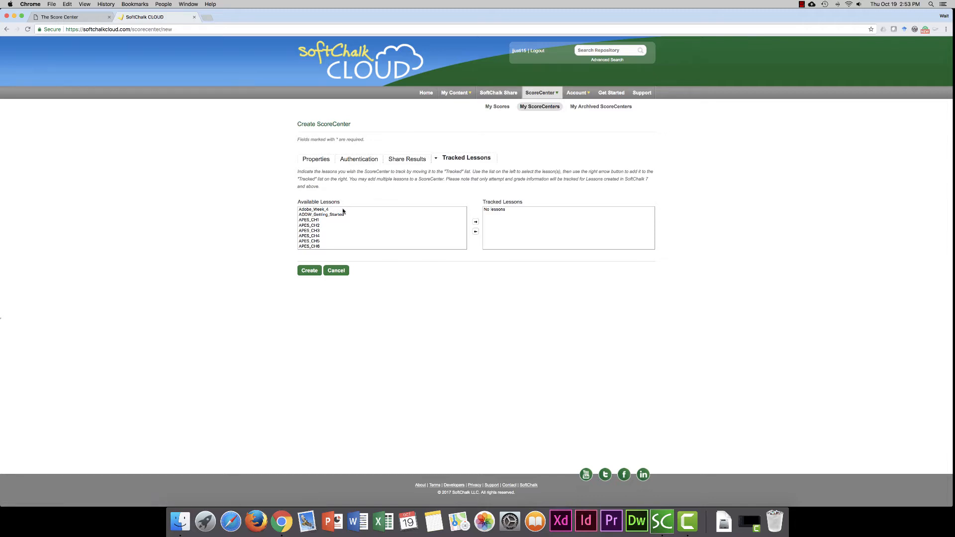
{"action": "scroll", "coordinate": [382, 230], "scroll_direction": "down", "scroll_amount": 10}
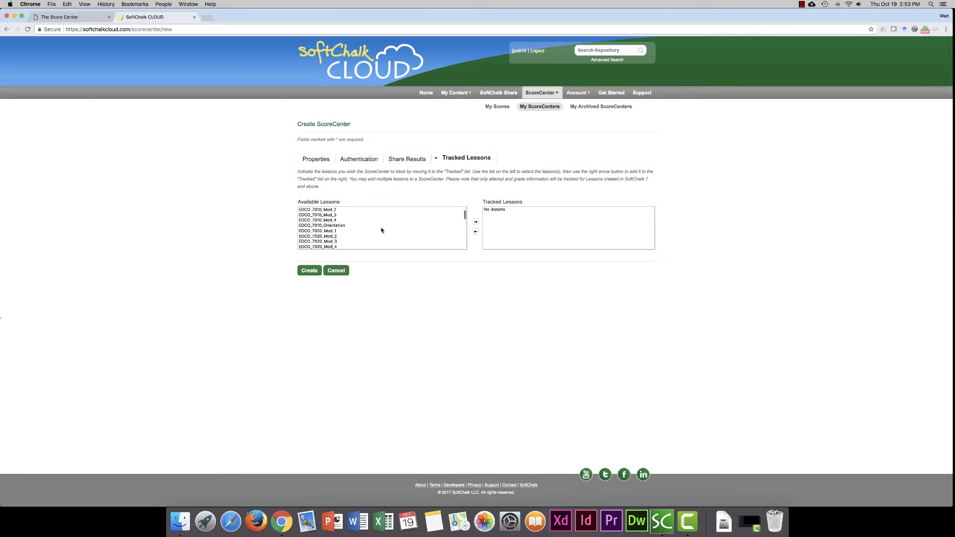
{"action": "scroll", "coordinate": [382, 230], "scroll_direction": "down", "scroll_amount": 10}
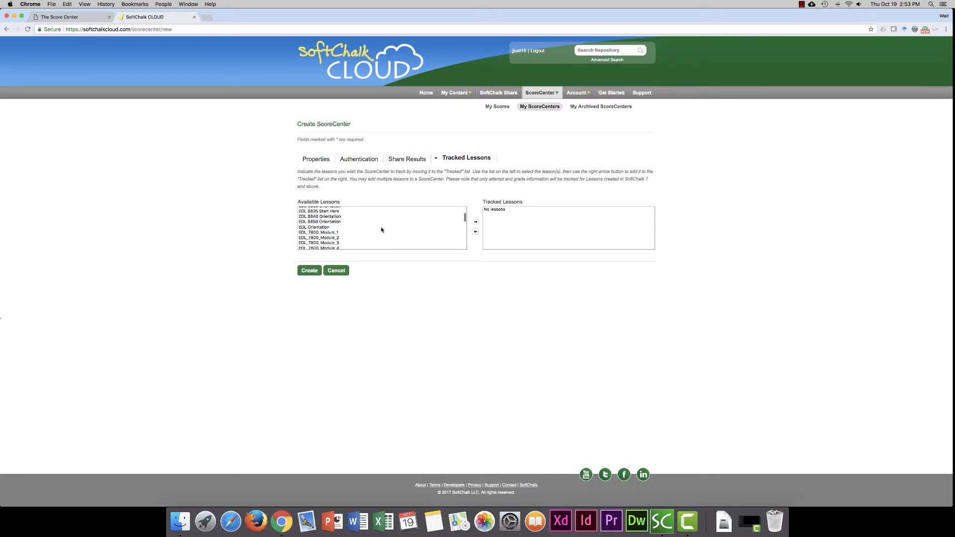
{"action": "scroll", "coordinate": [382, 231], "scroll_direction": "down", "scroll_amount": 5}
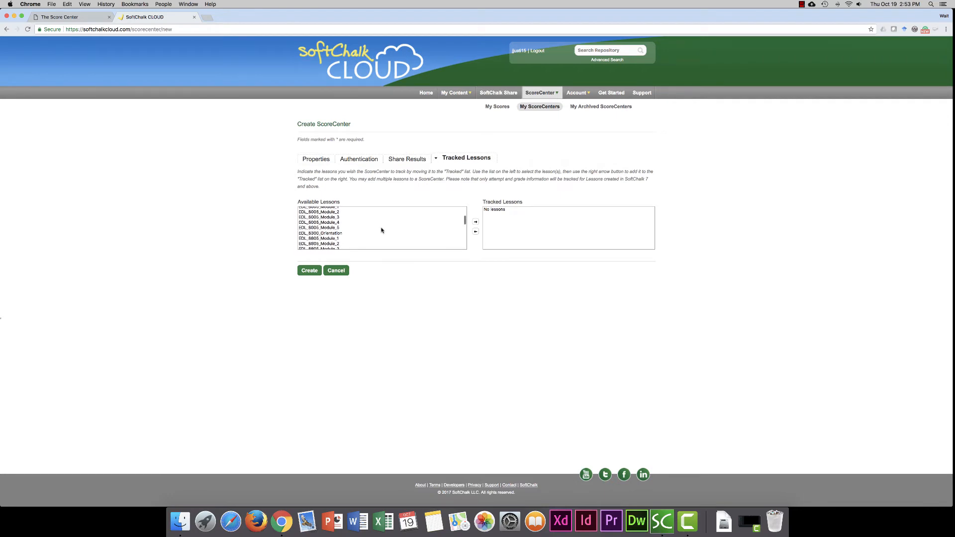
{"action": "scroll", "coordinate": [382, 231], "scroll_direction": "down", "scroll_amount": 2}
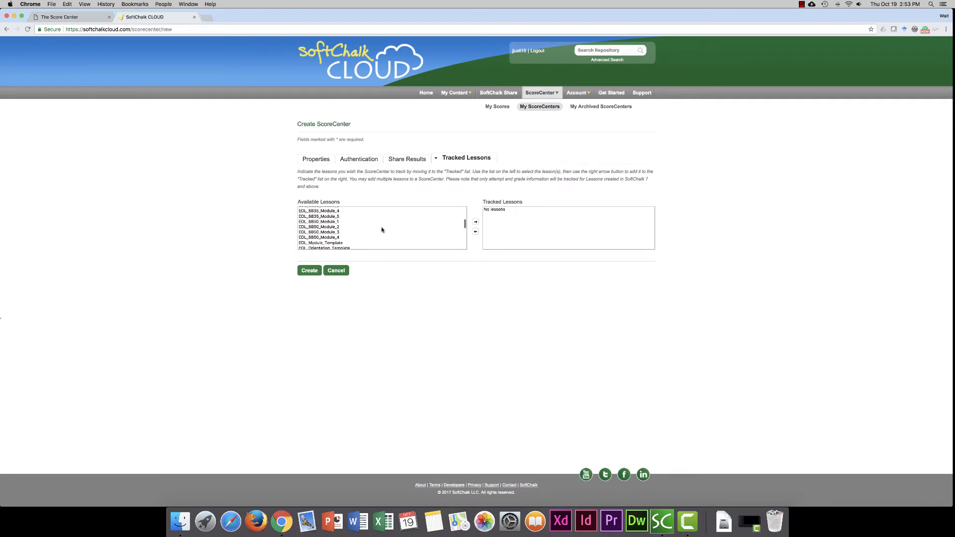
{"action": "scroll", "coordinate": [382, 229], "scroll_direction": "down", "scroll_amount": 2}
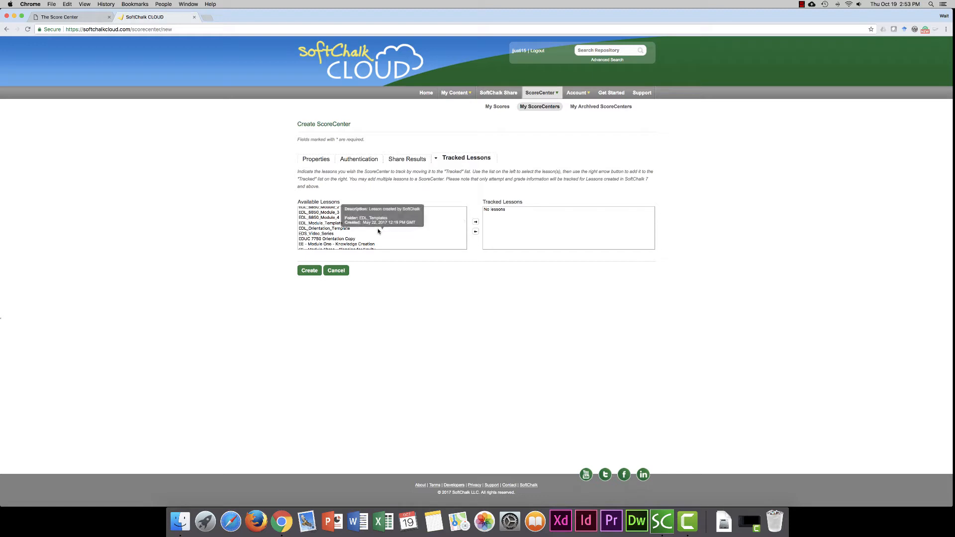
{"action": "scroll", "coordinate": [380, 232], "scroll_direction": "down", "scroll_amount": 3}
{"action": "scroll", "coordinate": [377, 237], "scroll_direction": "down", "scroll_amount": 5}
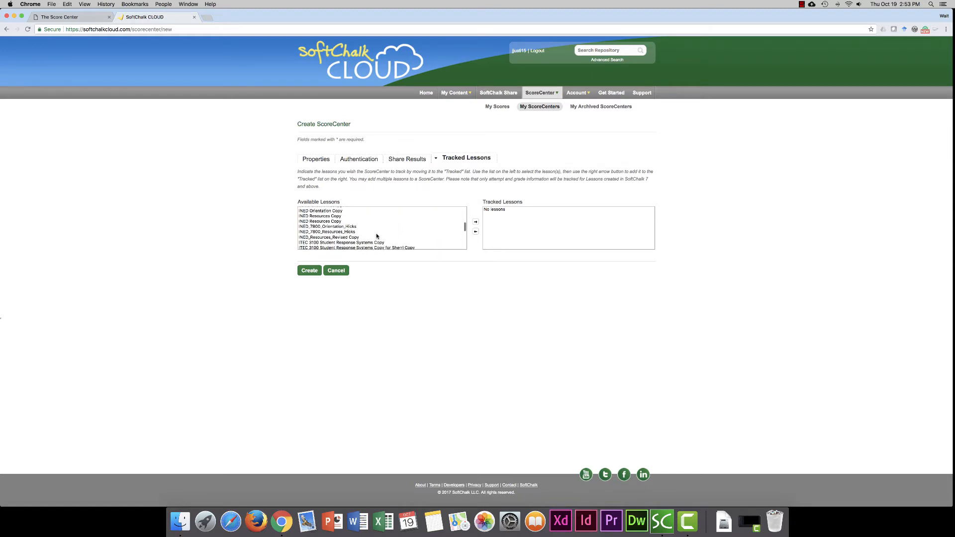
{"action": "scroll", "coordinate": [376, 237], "scroll_direction": "down", "scroll_amount": 4}
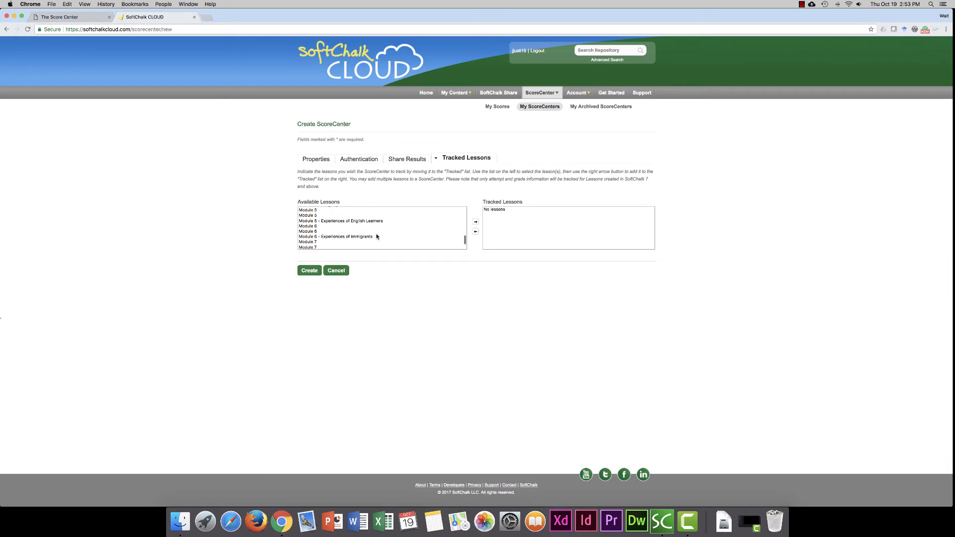
{"action": "scroll", "coordinate": [376, 236], "scroll_direction": "down", "scroll_amount": 3}
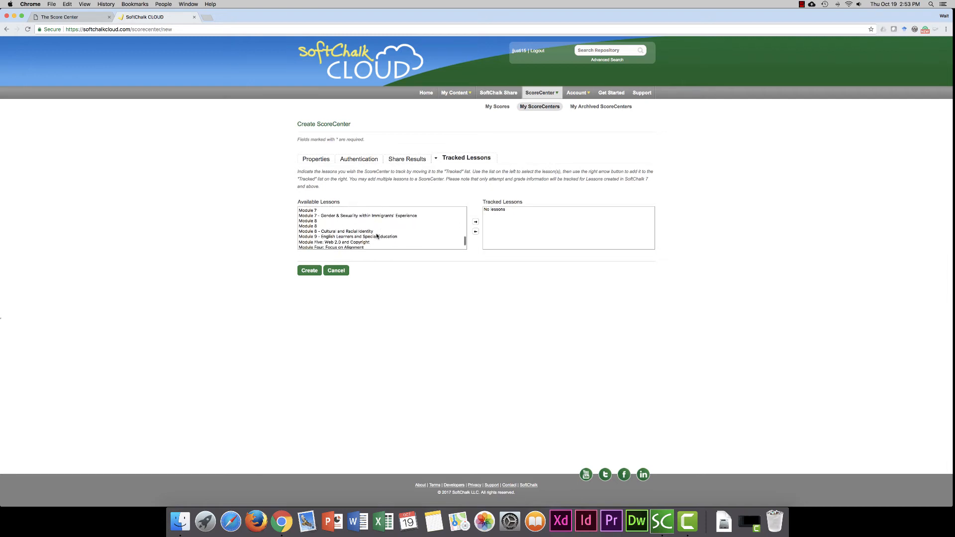
{"action": "scroll", "coordinate": [377, 237], "scroll_direction": "down", "scroll_amount": 5}
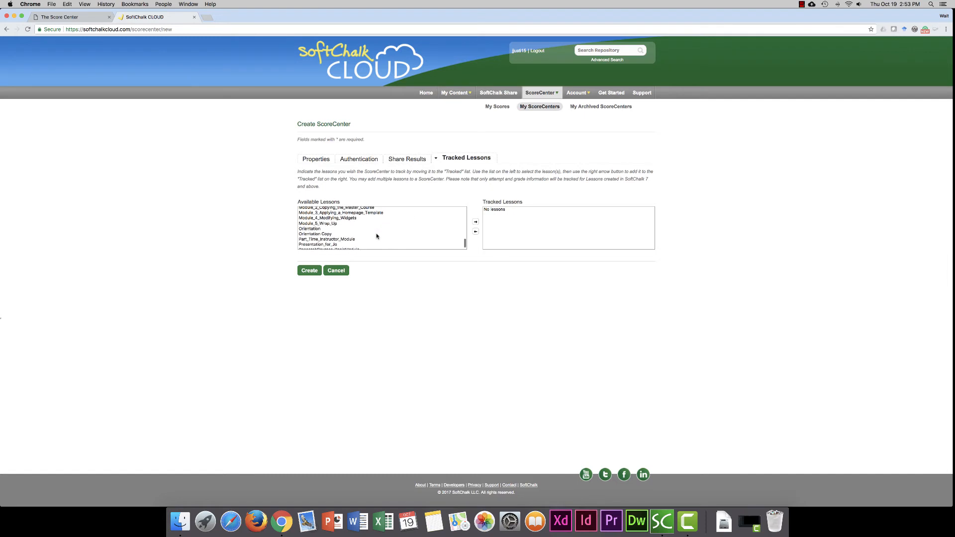
{"action": "scroll", "coordinate": [377, 237], "scroll_direction": "down", "scroll_amount": 4}
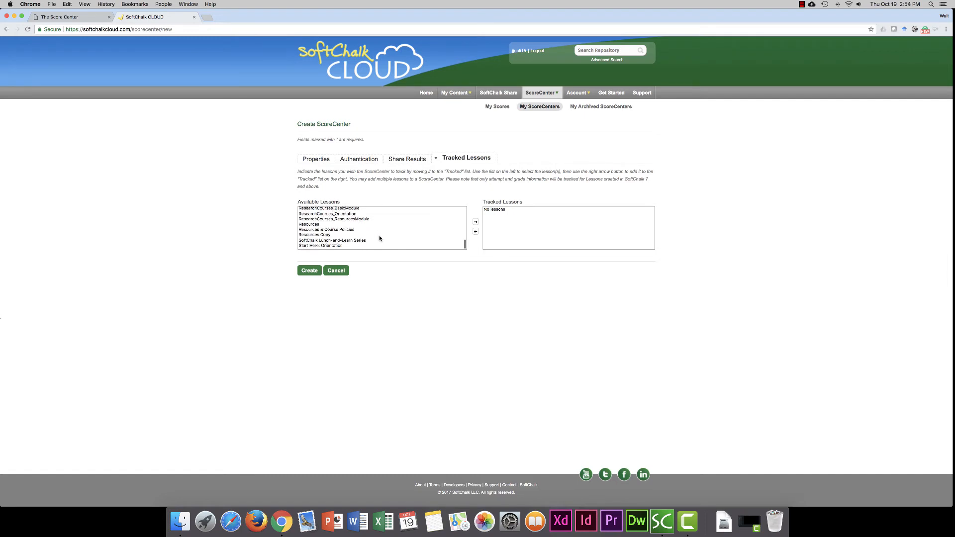
{"action": "left_click", "coordinate": [341, 241]}
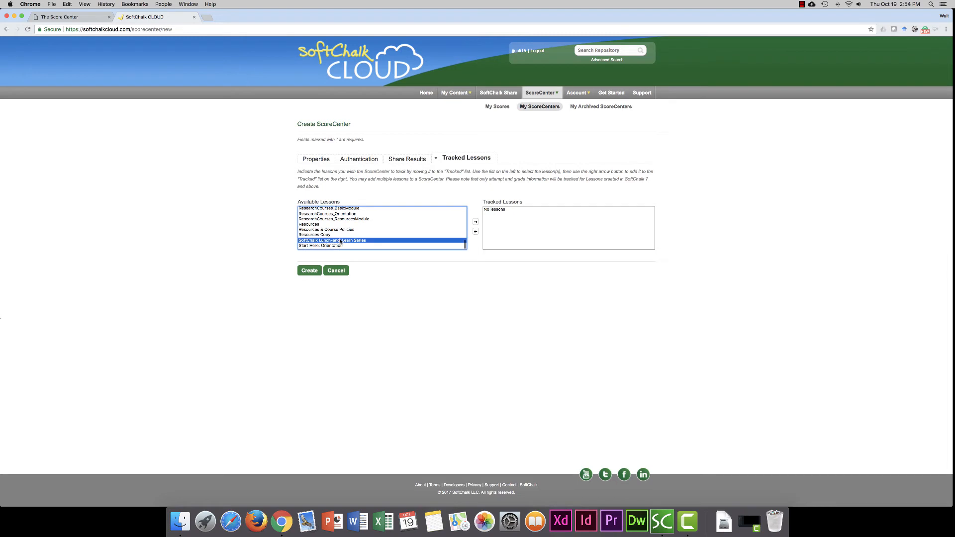
{"action": "left_click", "coordinate": [476, 222]}
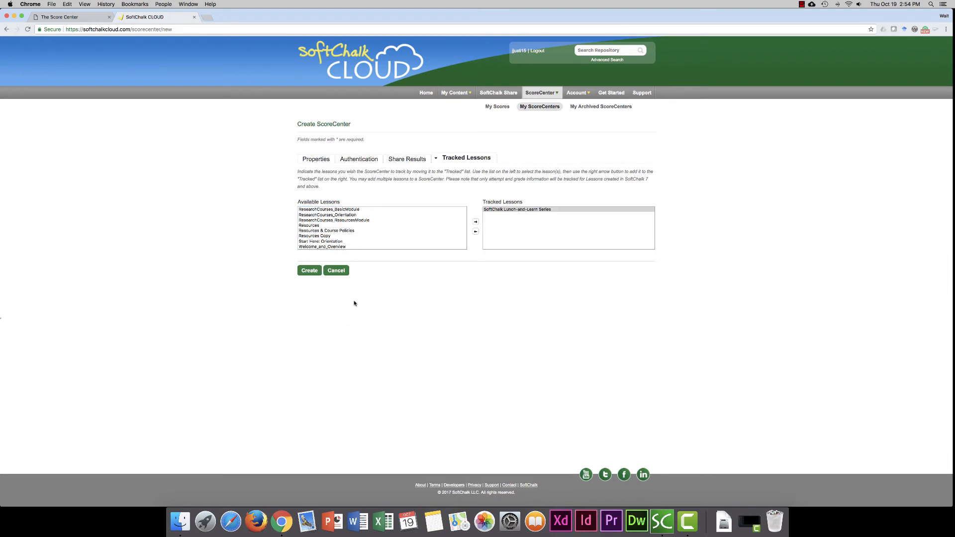
{"action": "left_click", "coordinate": [312, 273]}
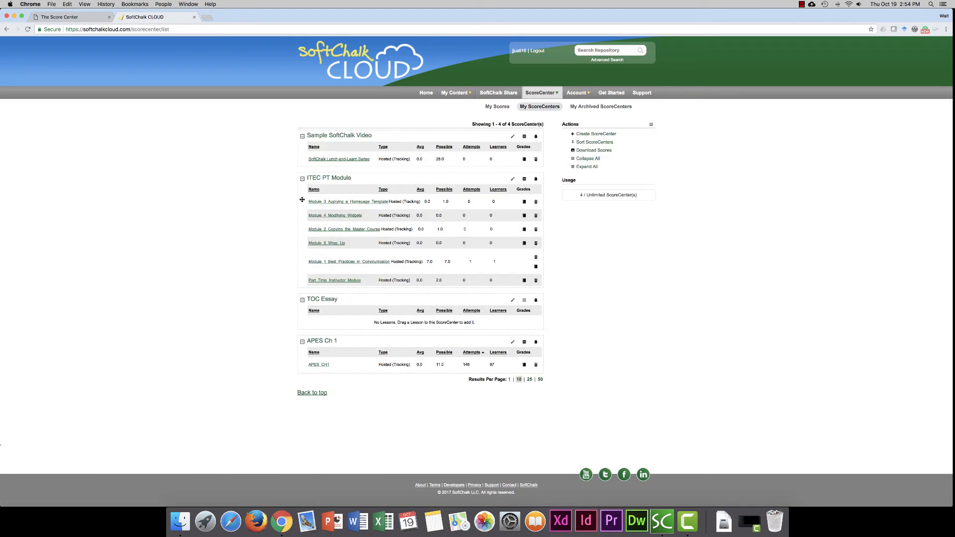